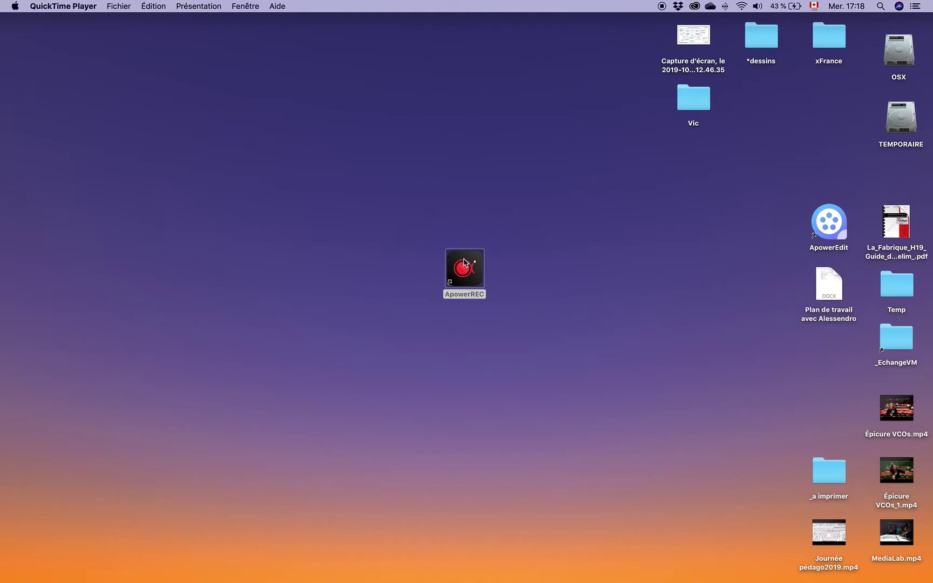
- Launch ApowerREC, open its settings and choose the ApowerREC folder as the output directory
double_click(463, 265)
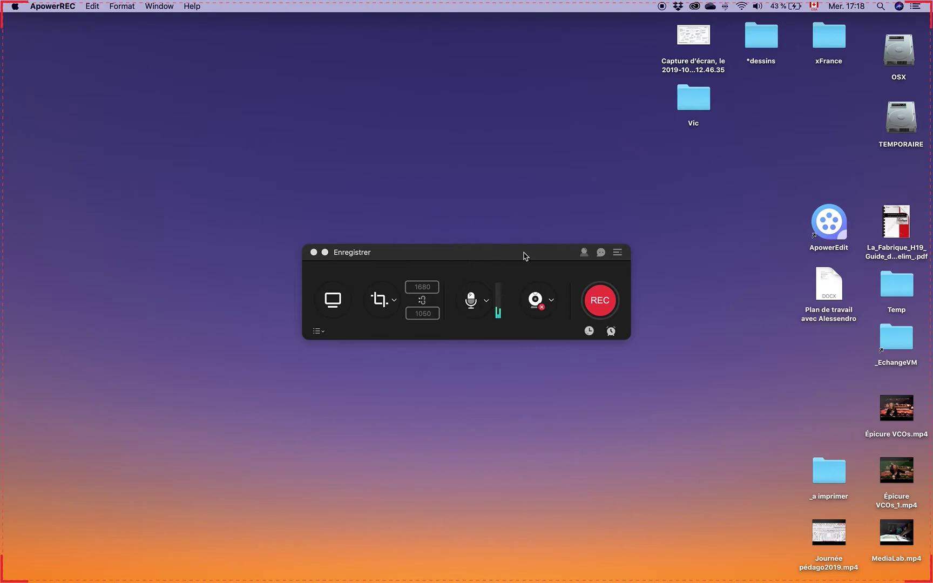
left_click(617, 254)
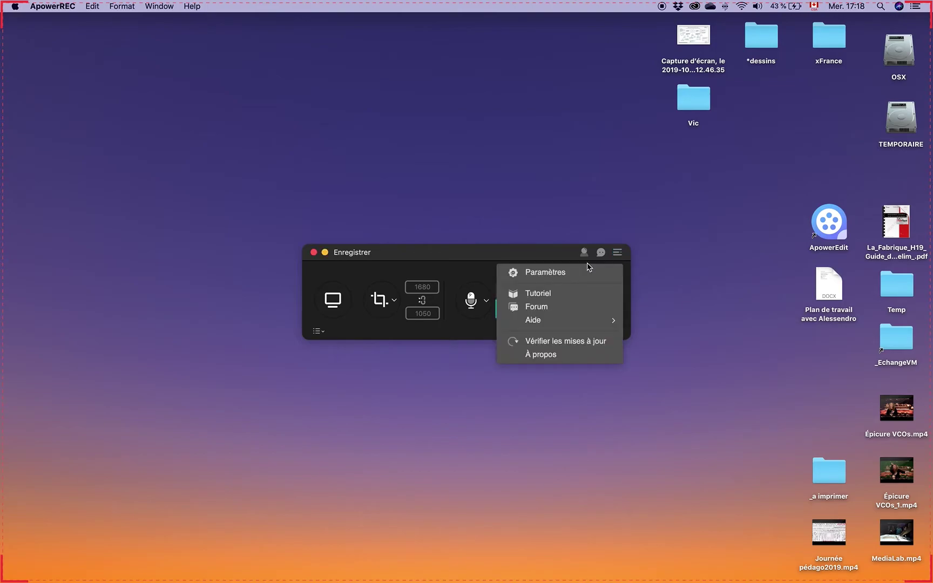
left_click(543, 276)
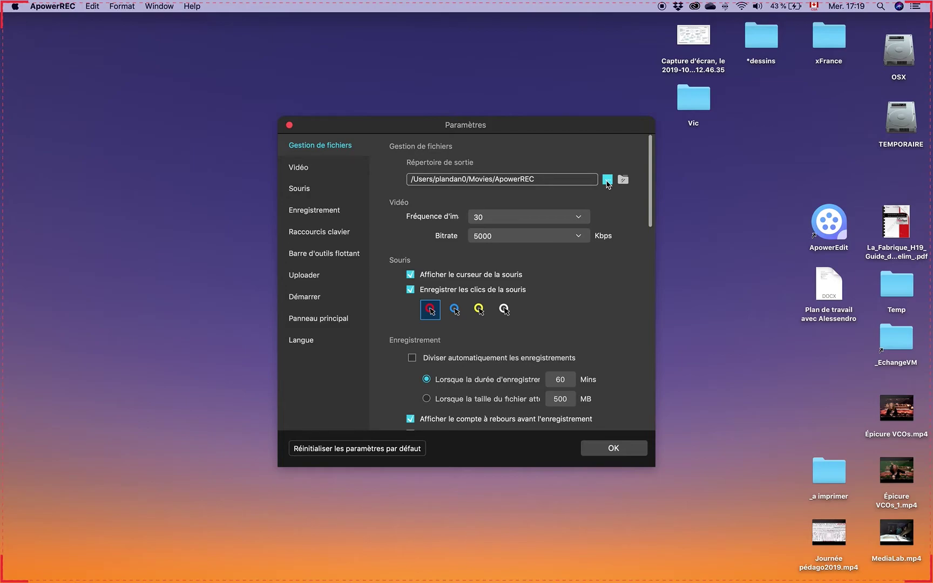
left_click(607, 180)
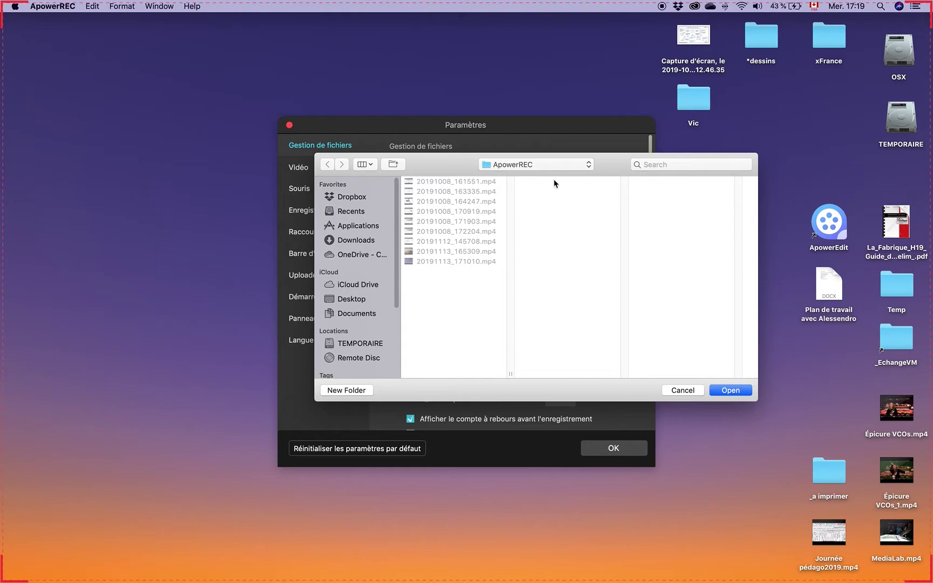
left_click(736, 393)
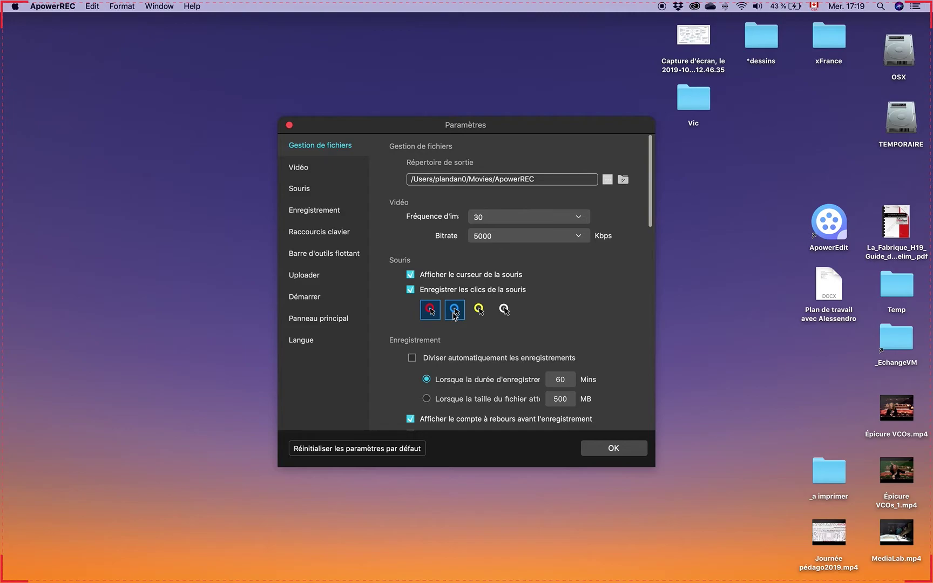
- Set the recorded mouse-click highlight colour to red and accept the settings
left_click(479, 310)
left_click(456, 312)
left_click(430, 310)
left_click(613, 448)
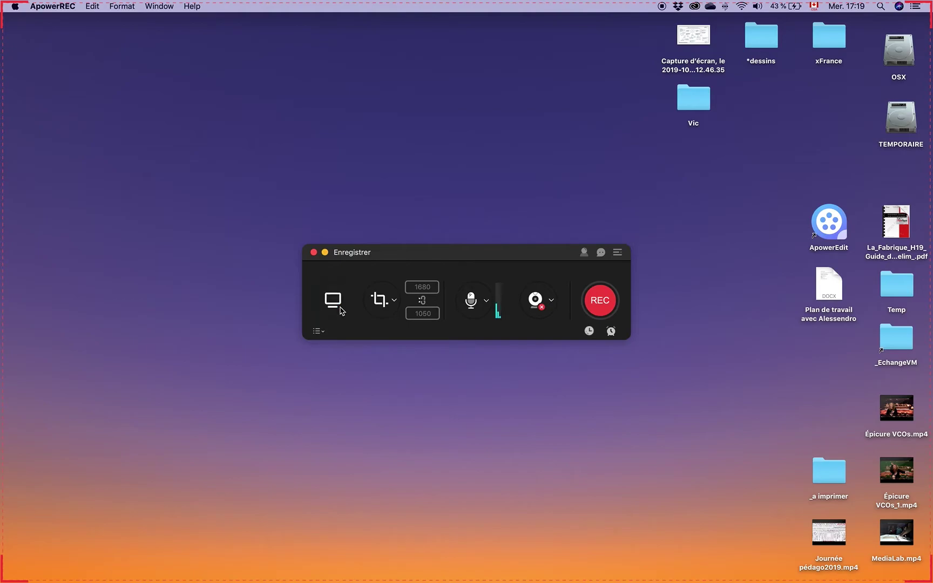
- Define a custom recording region of about 1336 by 784, leaving out the desktop's outermost columns of icons
left_click(381, 300)
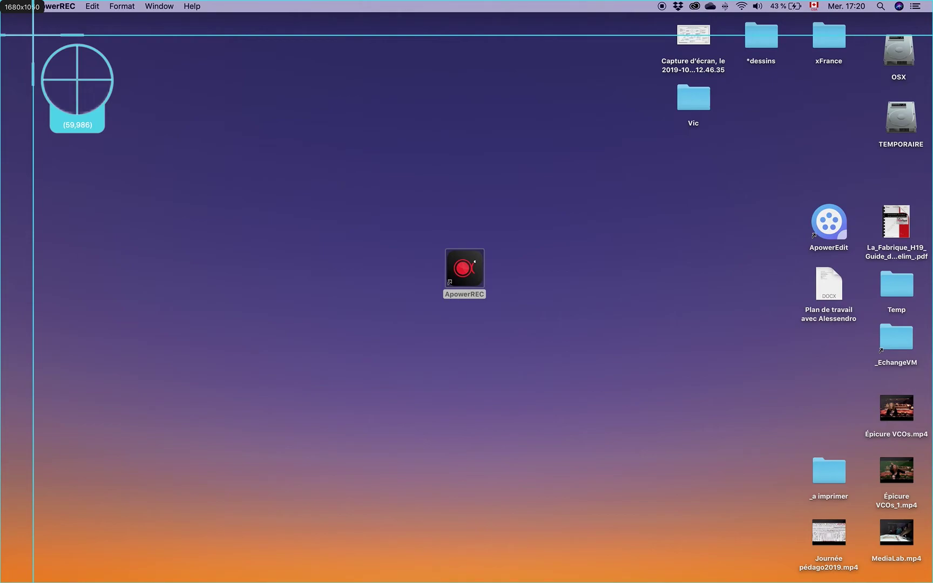
left_click_drag(33, 35, 775, 470)
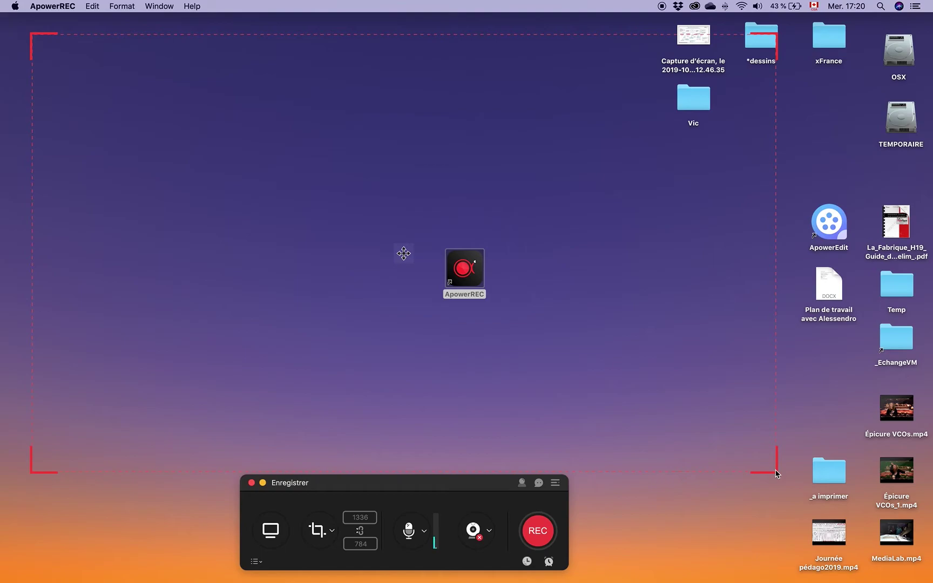
- Review the system sound and microphone devices and volumes in the audio options, and accept them as set
left_click(425, 534)
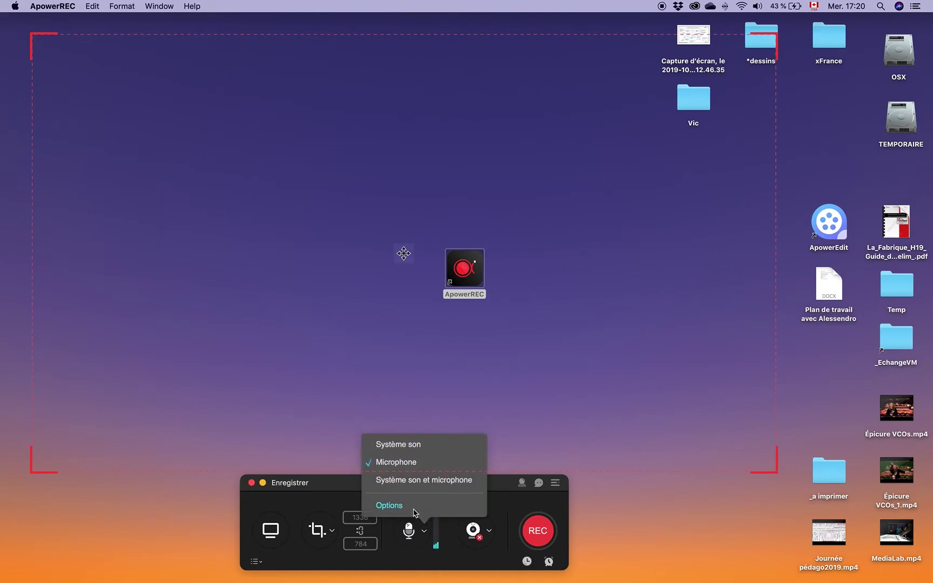
left_click(390, 505)
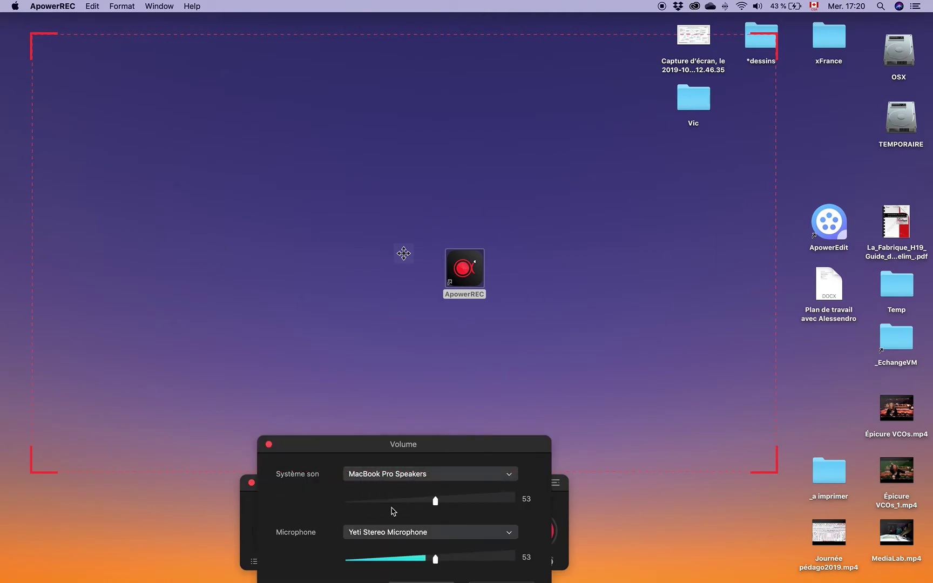
left_click_drag(378, 443, 384, 314)
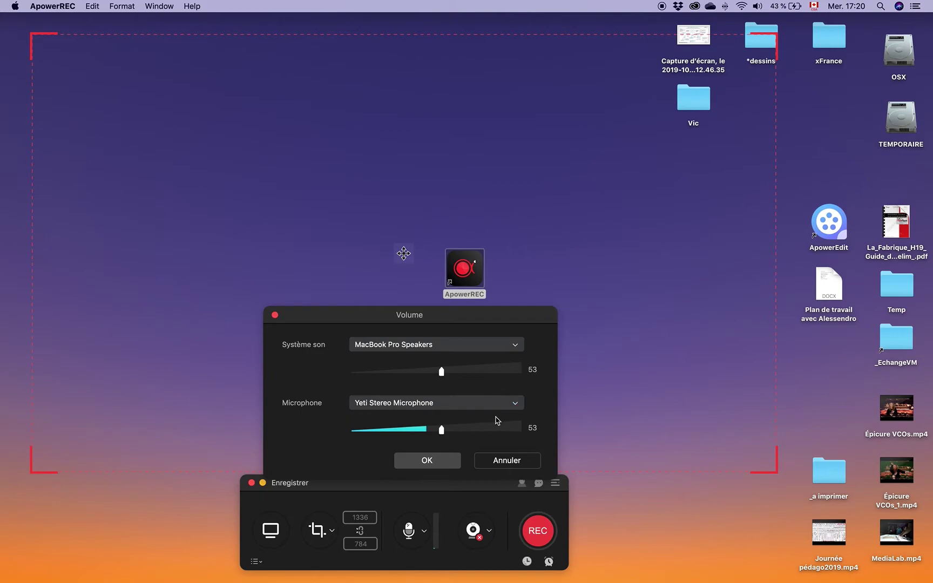
left_click(441, 464)
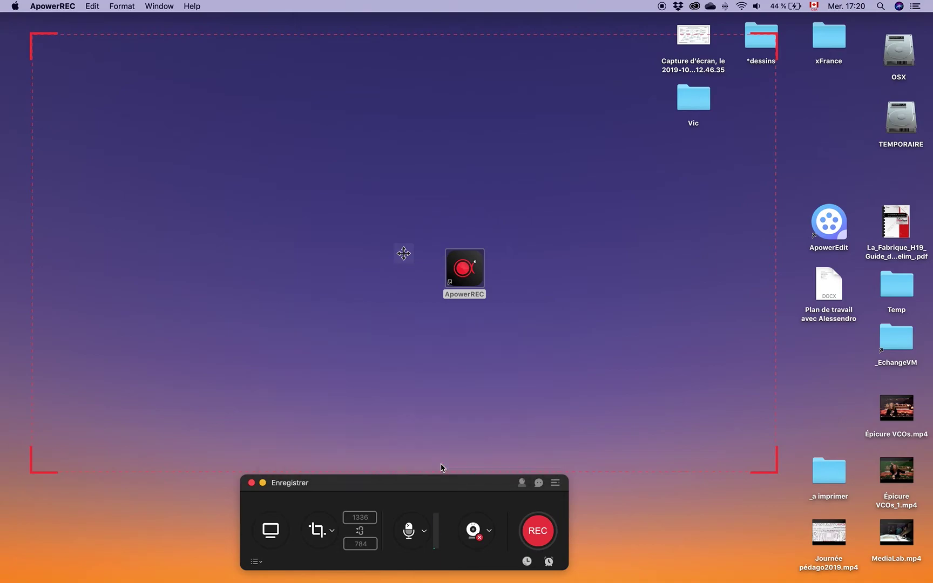
- Start recording the selected screen region with the webcam off
left_click(474, 535)
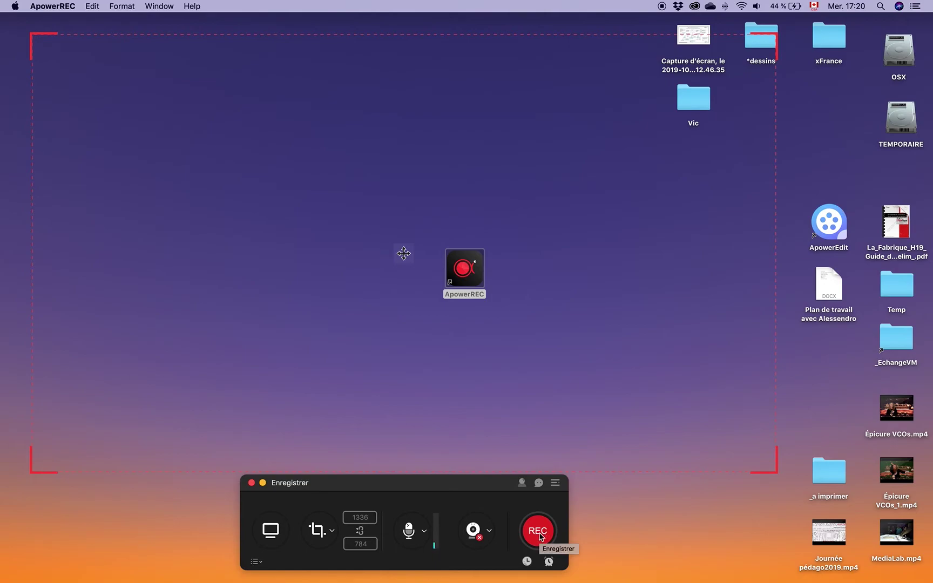
left_click(538, 531)
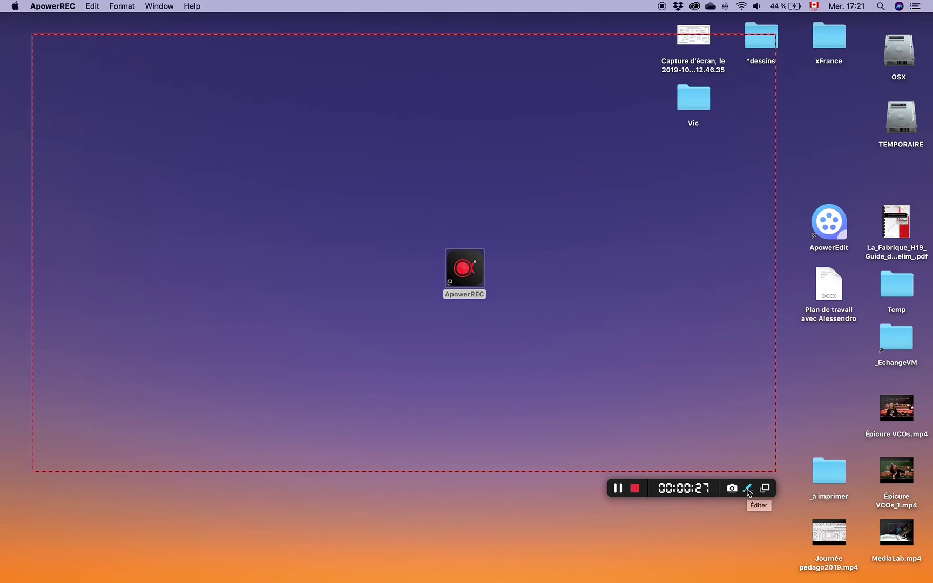
- Open the annotation tools during the recording and draw a red rectangle in the upper-left part of the recorded region
left_click(748, 489)
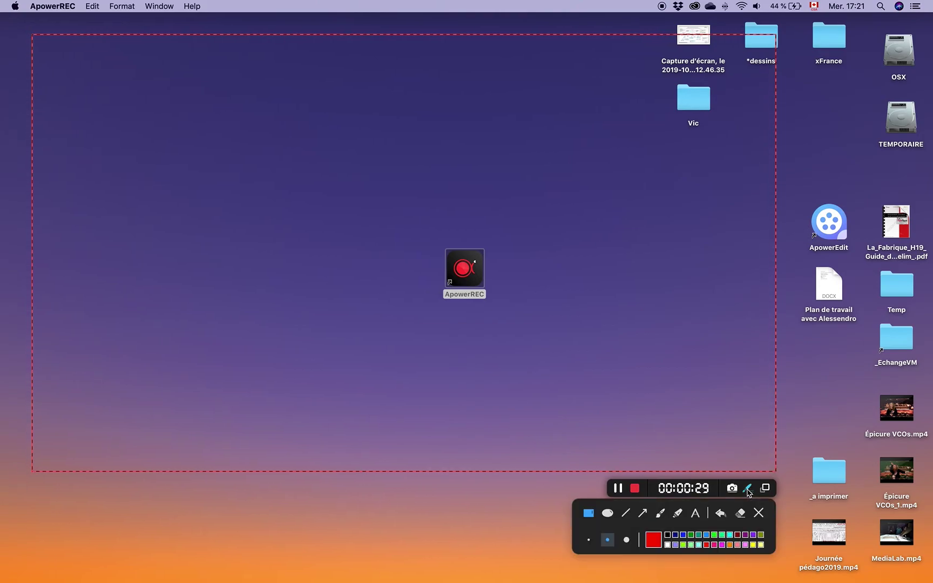
left_click(660, 513)
mouse_move(165, 139)
left_mouse_down()
mouse_move(329, 258)
mouse_move(335, 253)
left_mouse_up()
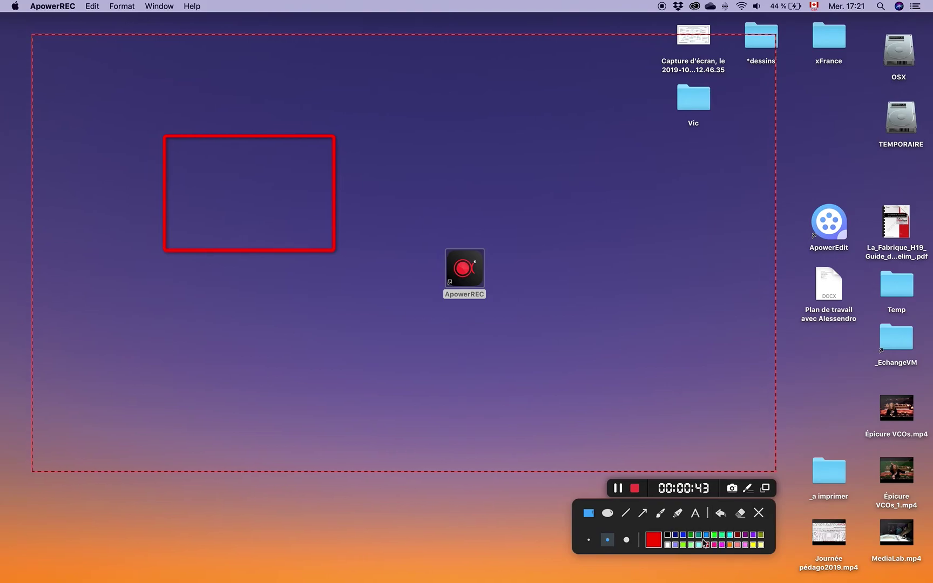
- Draw a blue ellipse overlapping the red rectangle's lower-right corner, and a roughly horizontal green line across both shapes
left_click(683, 535)
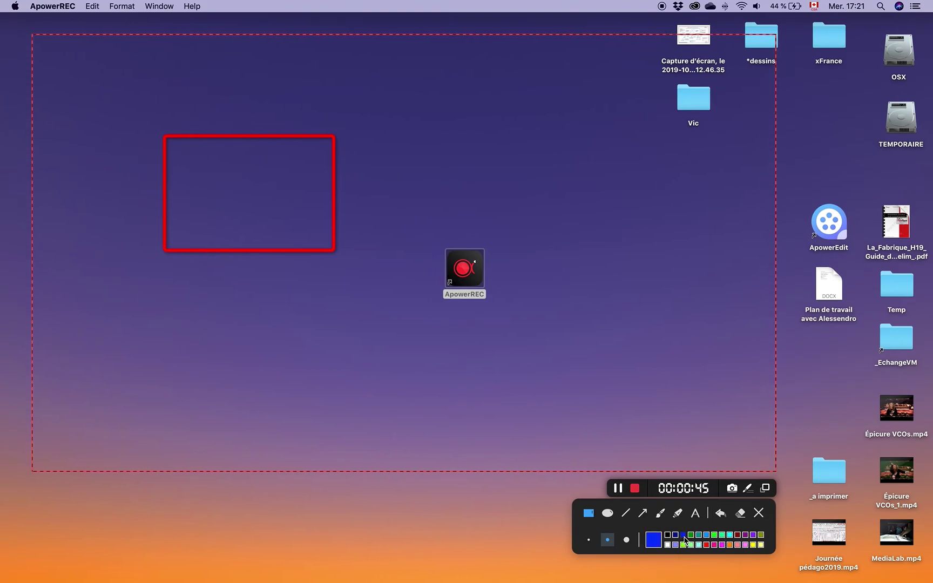
left_click(607, 513)
left_click_drag(226, 199, 370, 322)
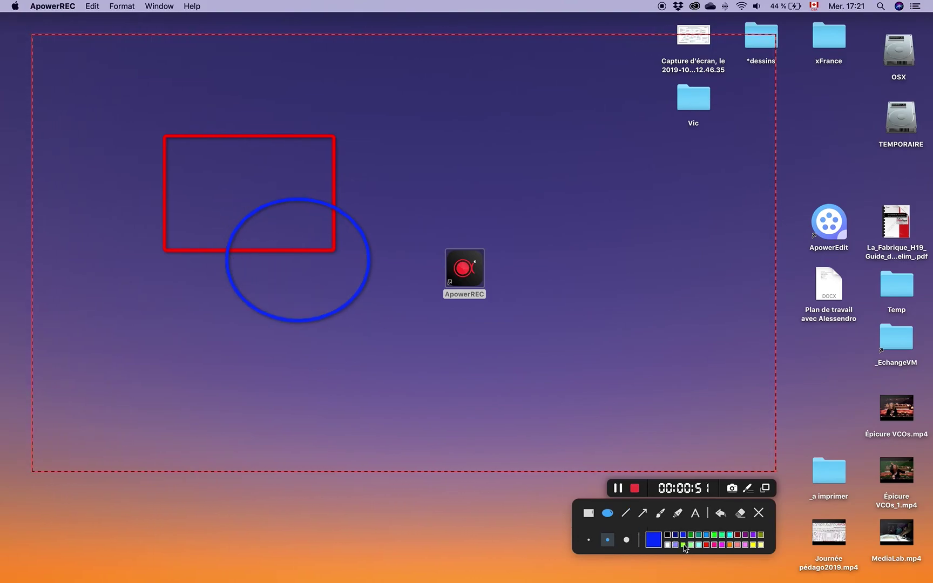
left_click(691, 535)
left_click(625, 514)
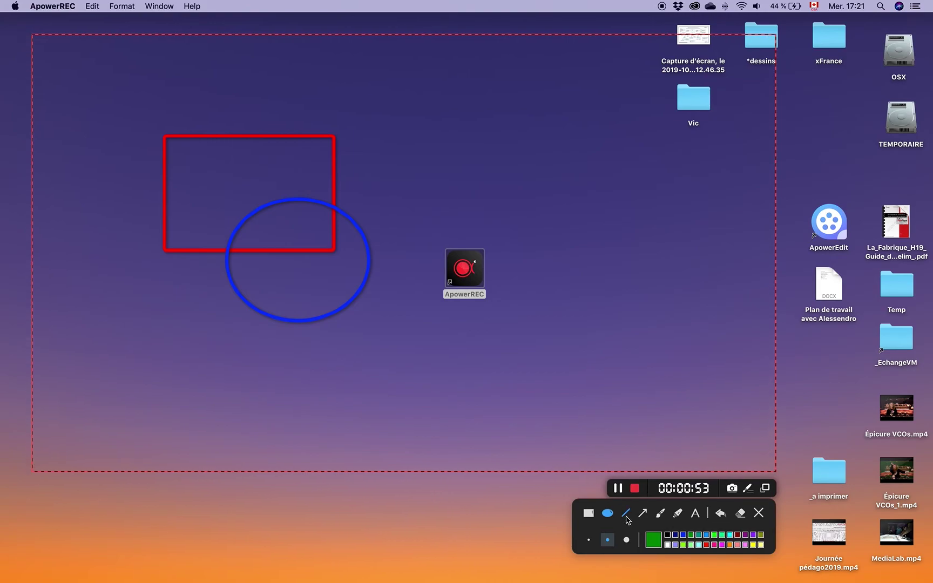
left_click_drag(195, 208, 412, 211)
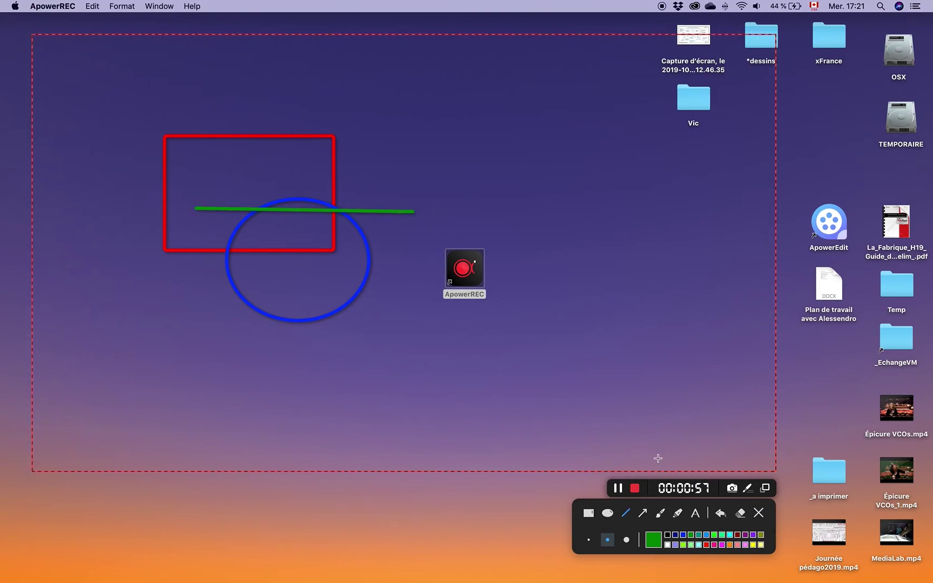
- Undo the green line and the blue ellipse
left_click(720, 513)
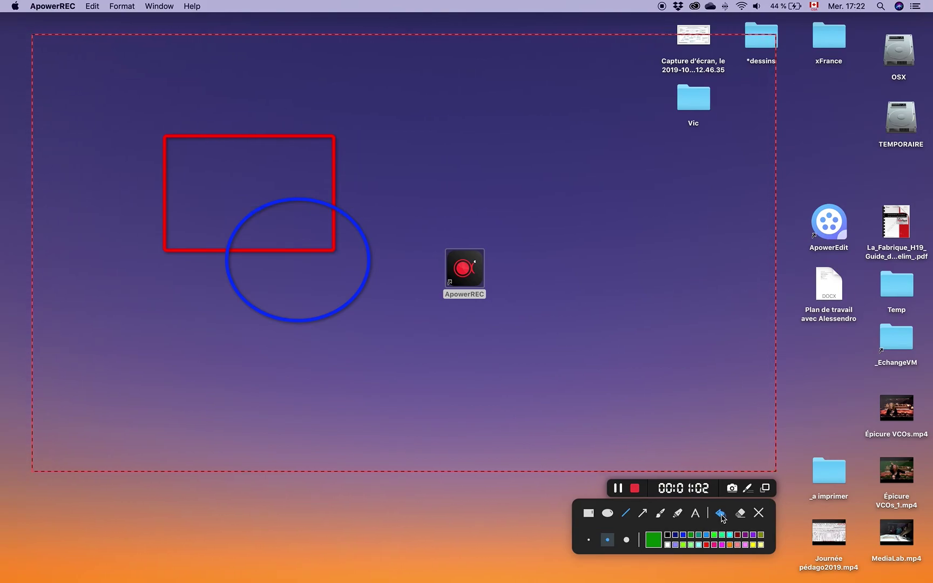
left_click(721, 514)
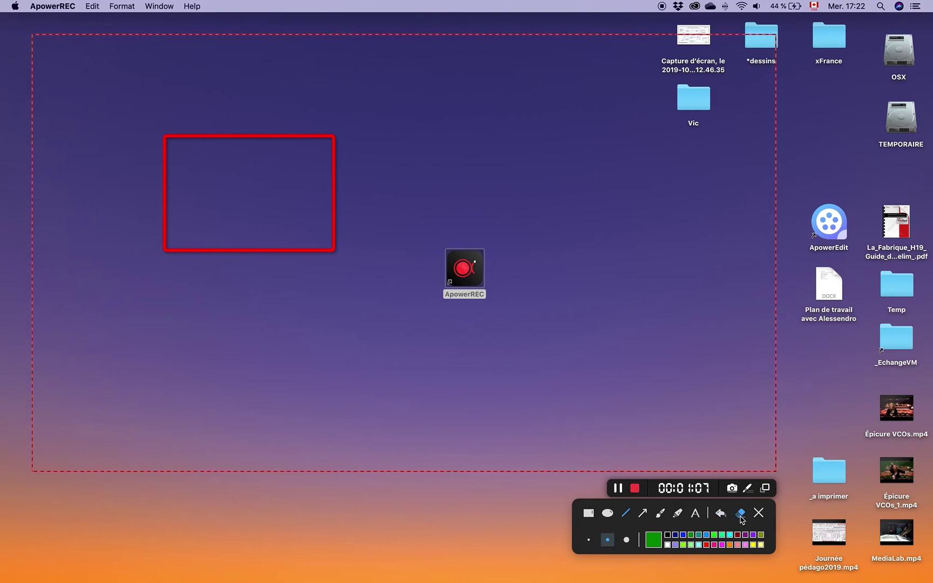
- Draw a jagged green brush stroke beside the red rectangle and green highlighter strokes across the rectangle's upper part
left_click(660, 514)
mouse_move(409, 176)
left_mouse_down()
mouse_move(425, 167)
mouse_move(445, 185)
mouse_move(514, 202)
mouse_move(575, 197)
left_mouse_up()
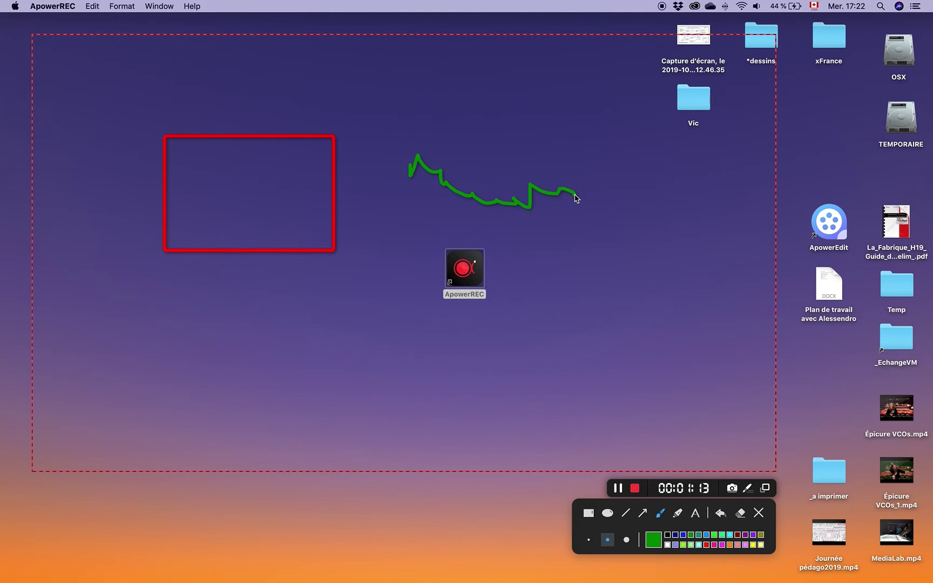
left_click(679, 514)
mouse_move(171, 145)
left_mouse_down()
mouse_move(288, 145)
mouse_move(246, 168)
left_mouse_up()
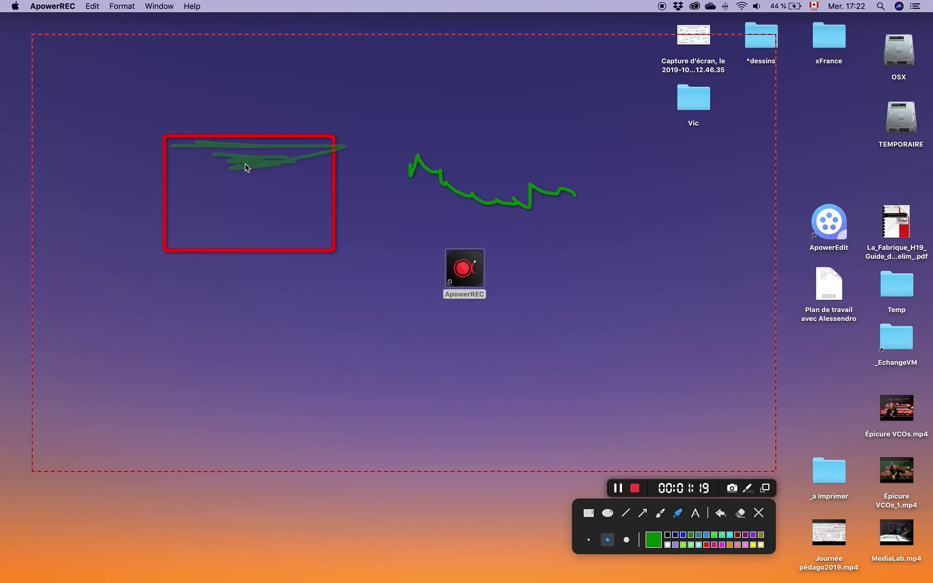
- Add the text "Notes" in green at size 32 above the brush stroke
left_click(695, 515)
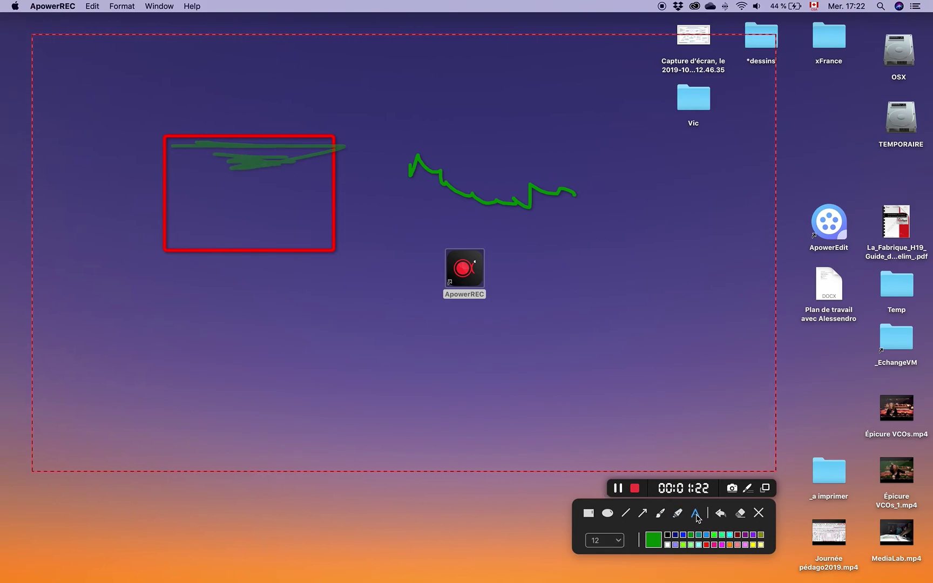
left_click(618, 542)
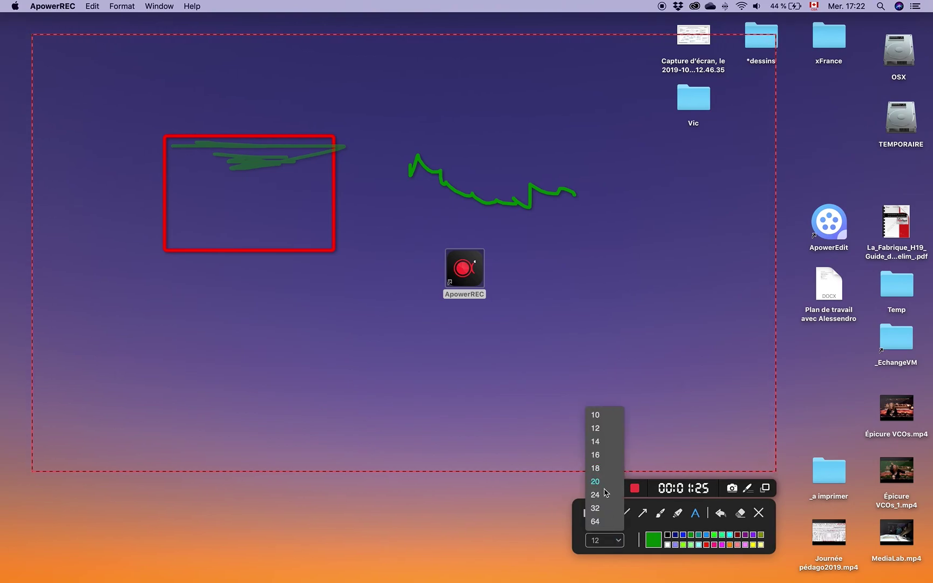
left_click(596, 507)
left_click(388, 99)
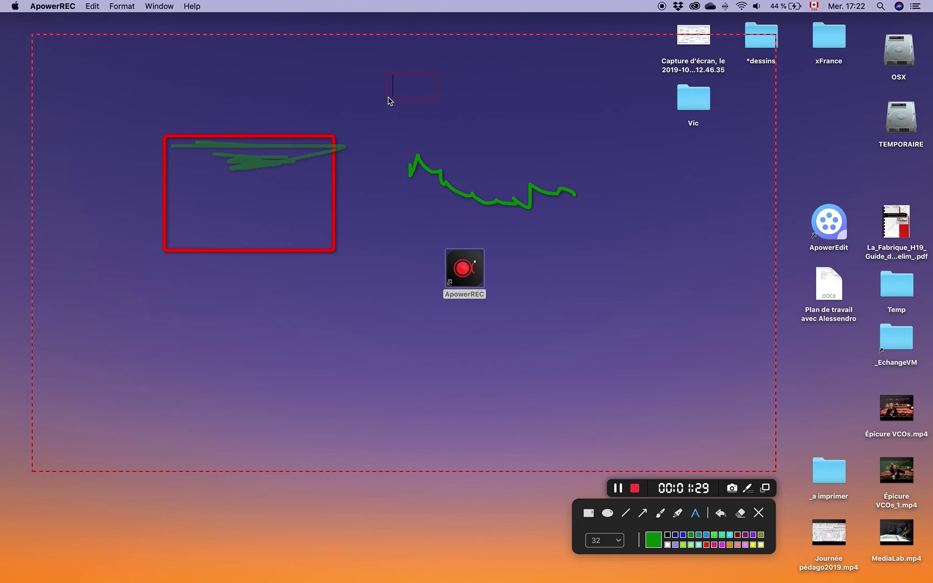
type("Notes")
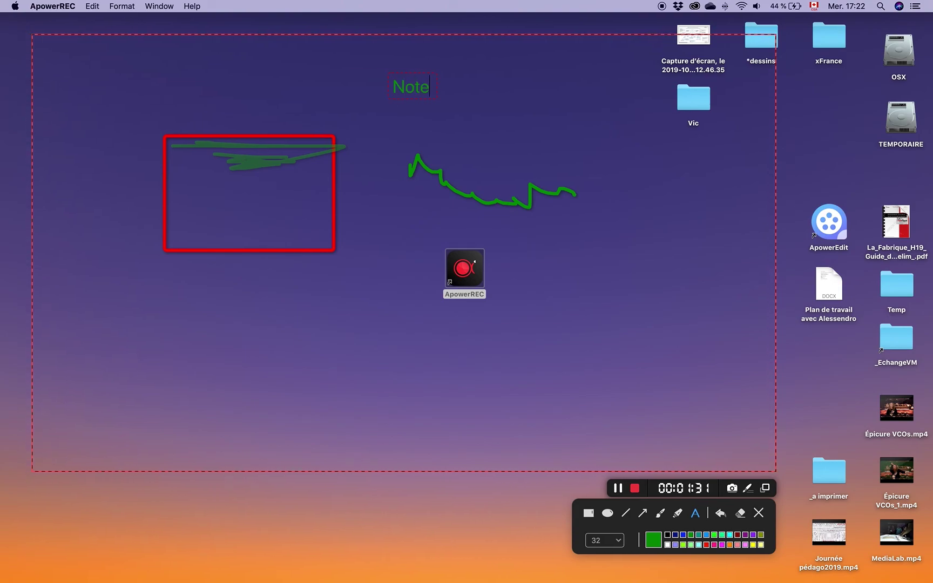
left_click(566, 109)
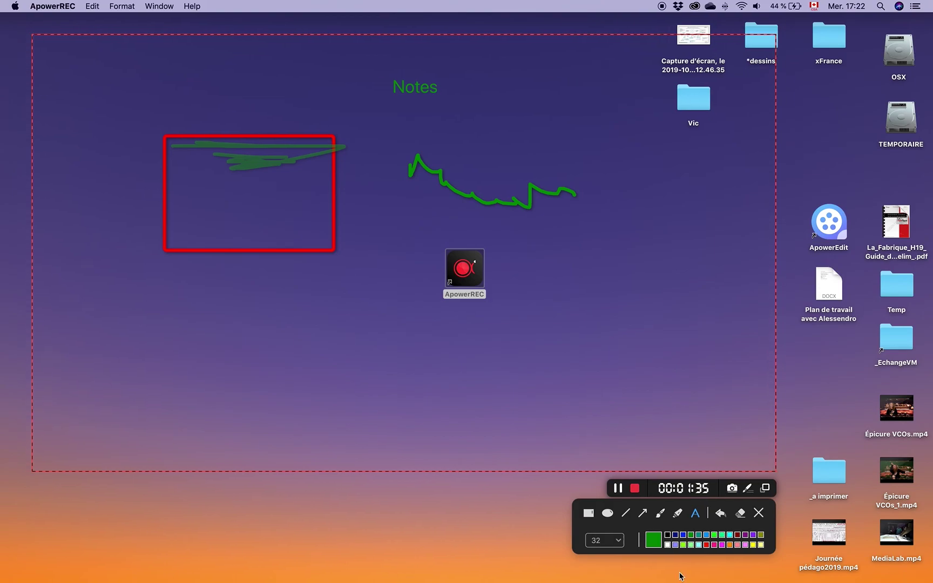
- Close the annotation tools and stop the recording
left_click(760, 514)
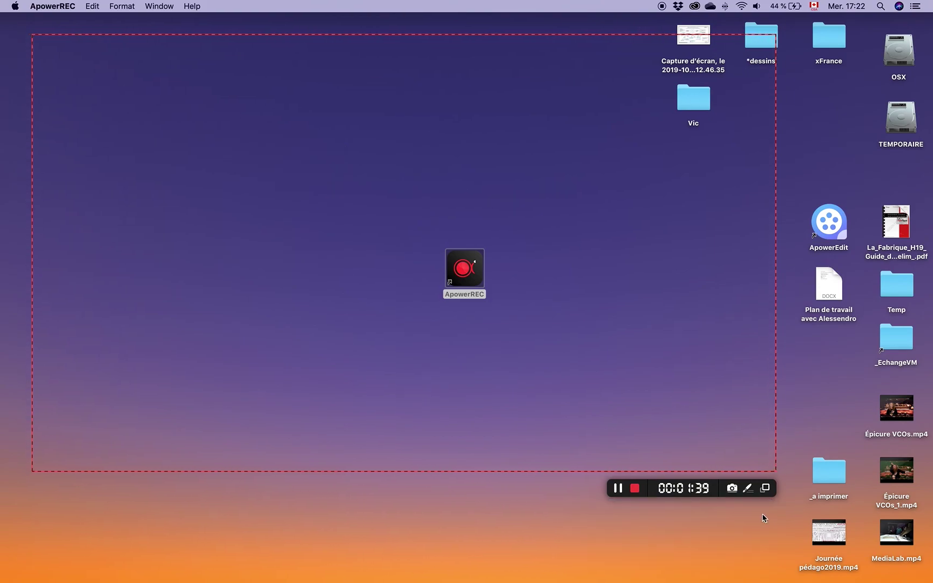
left_click(635, 489)
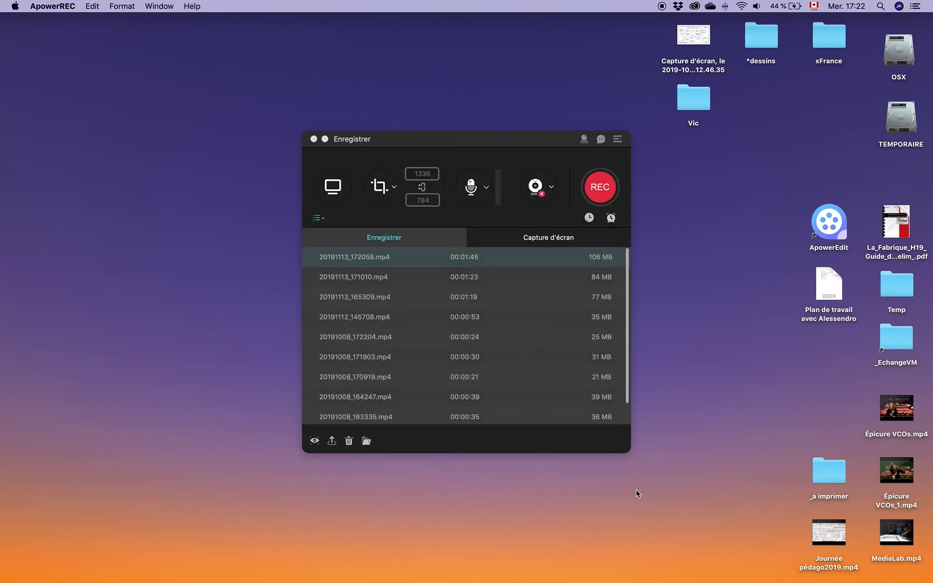